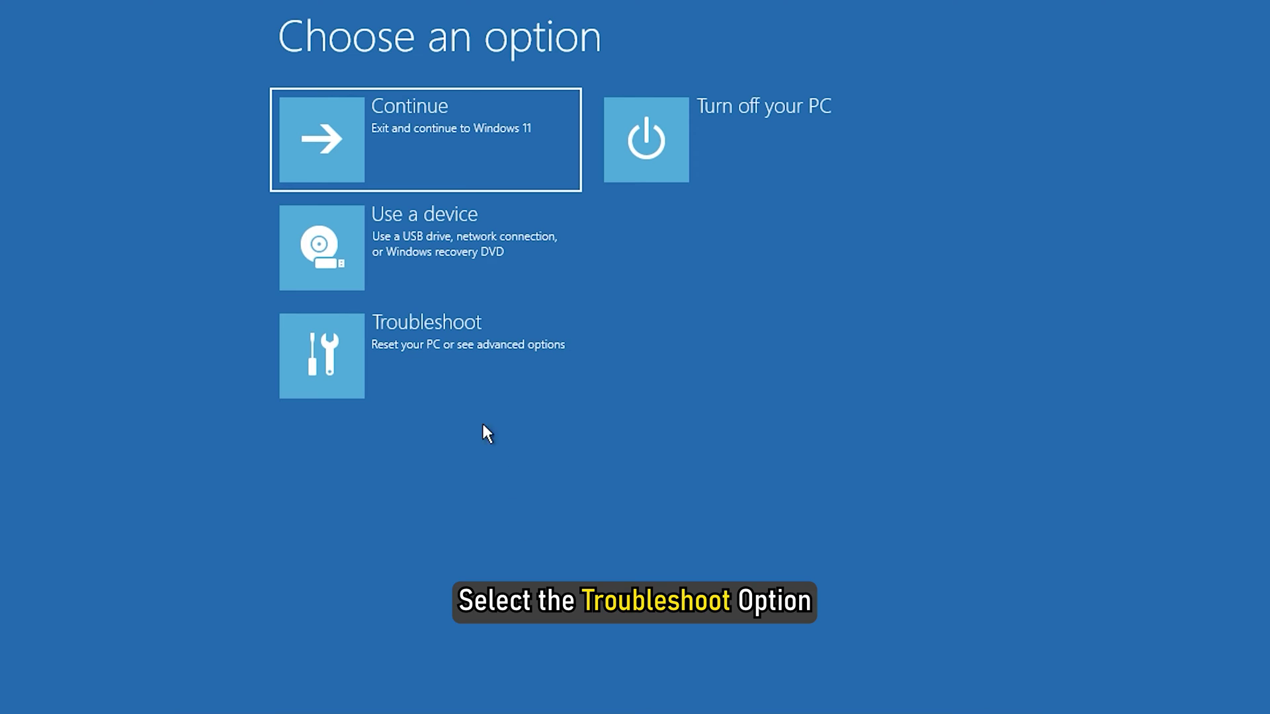
# Step: Launch System Restore from Troubleshoot > Advanced options
pyautogui.click(444, 372)
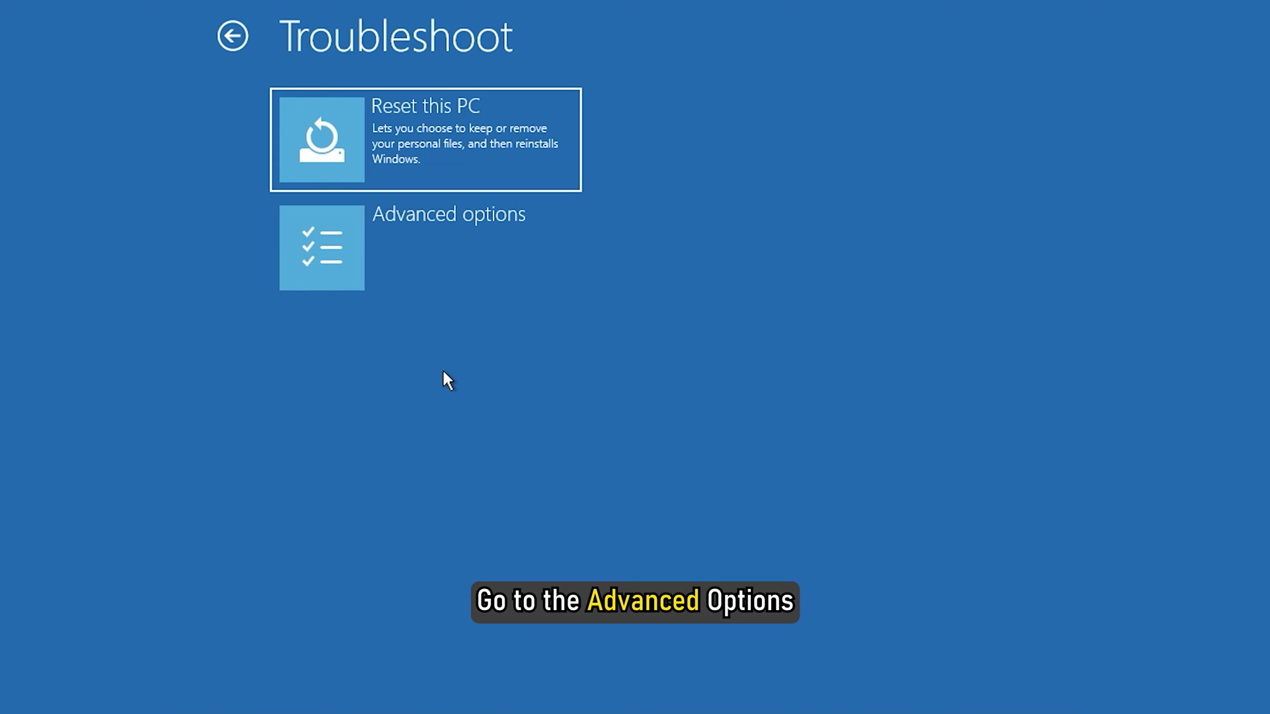
pyautogui.click(432, 255)
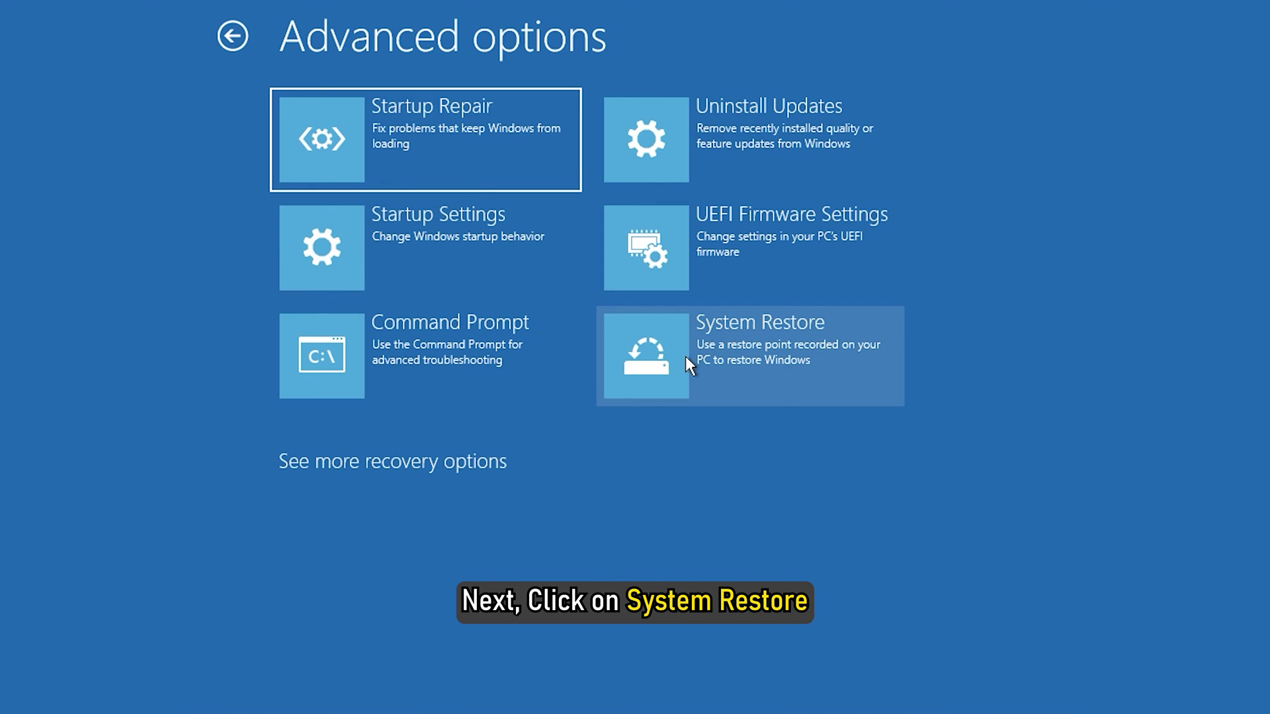
pyautogui.click(718, 380)
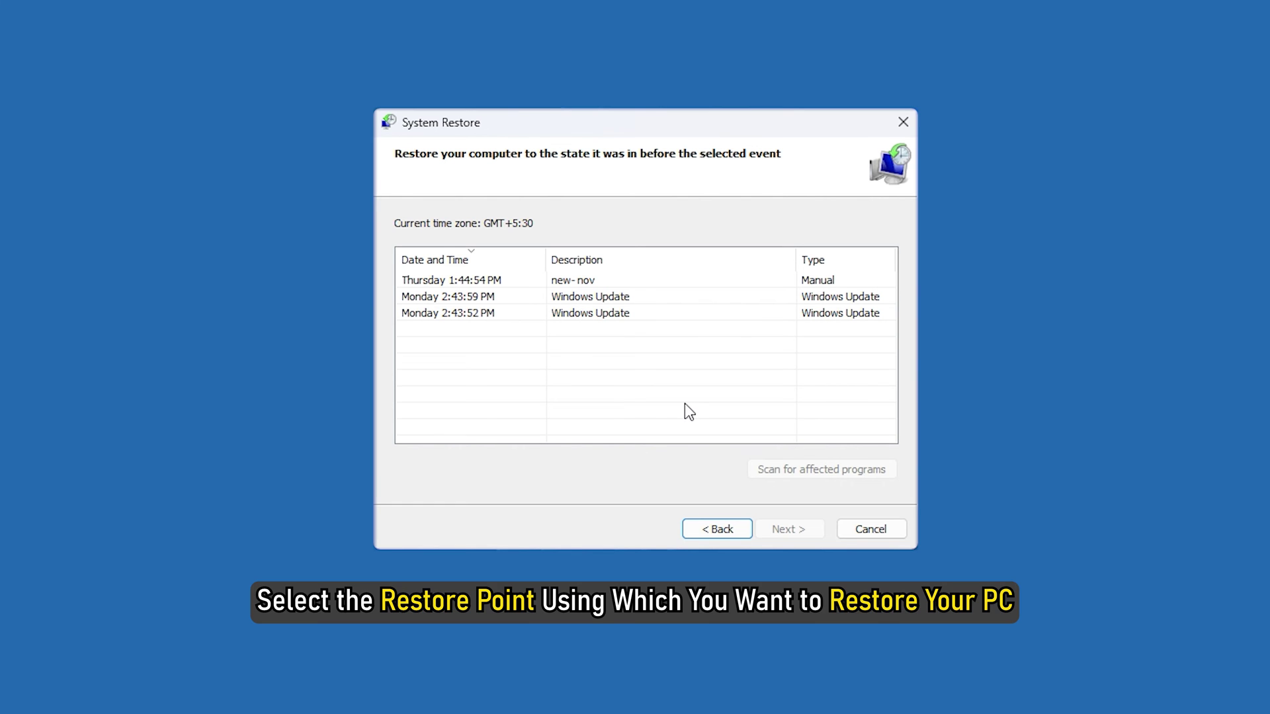
# Step: Choose the Monday 2:43:59 PM Windows Update restore point and finish the wizard
pyautogui.click(630, 301)
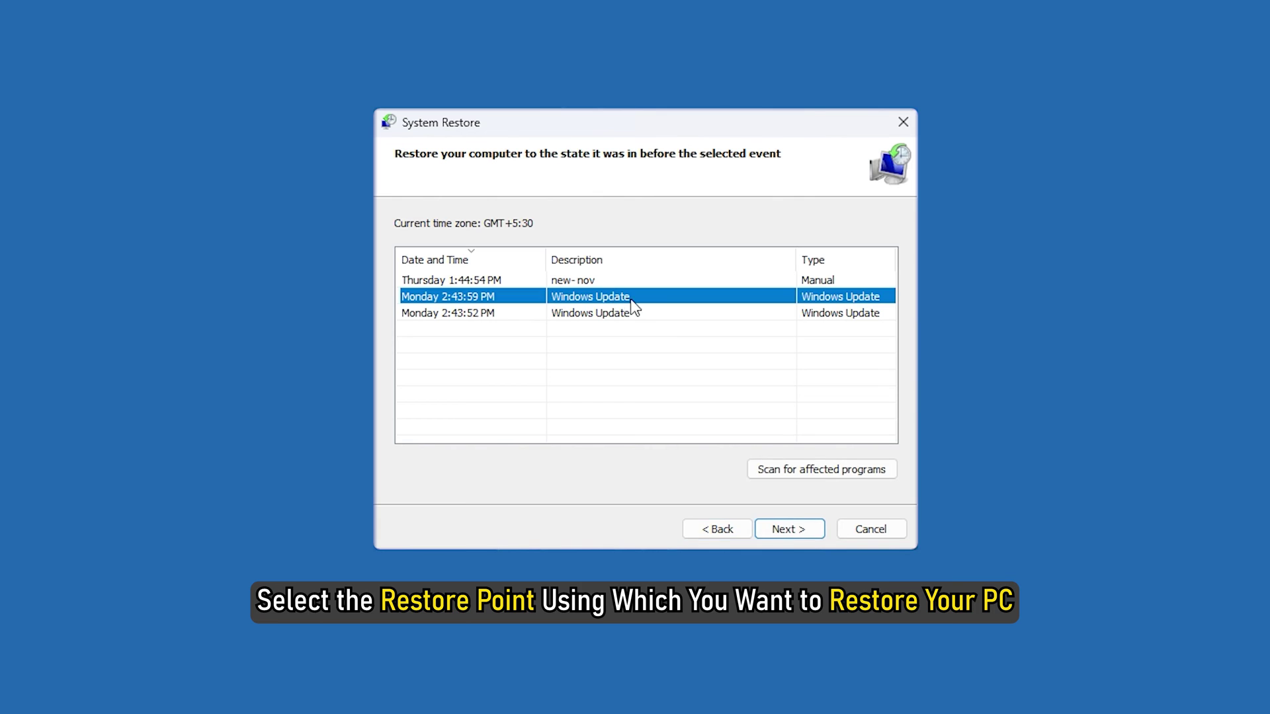
pyautogui.click(807, 529)
pyautogui.click(808, 531)
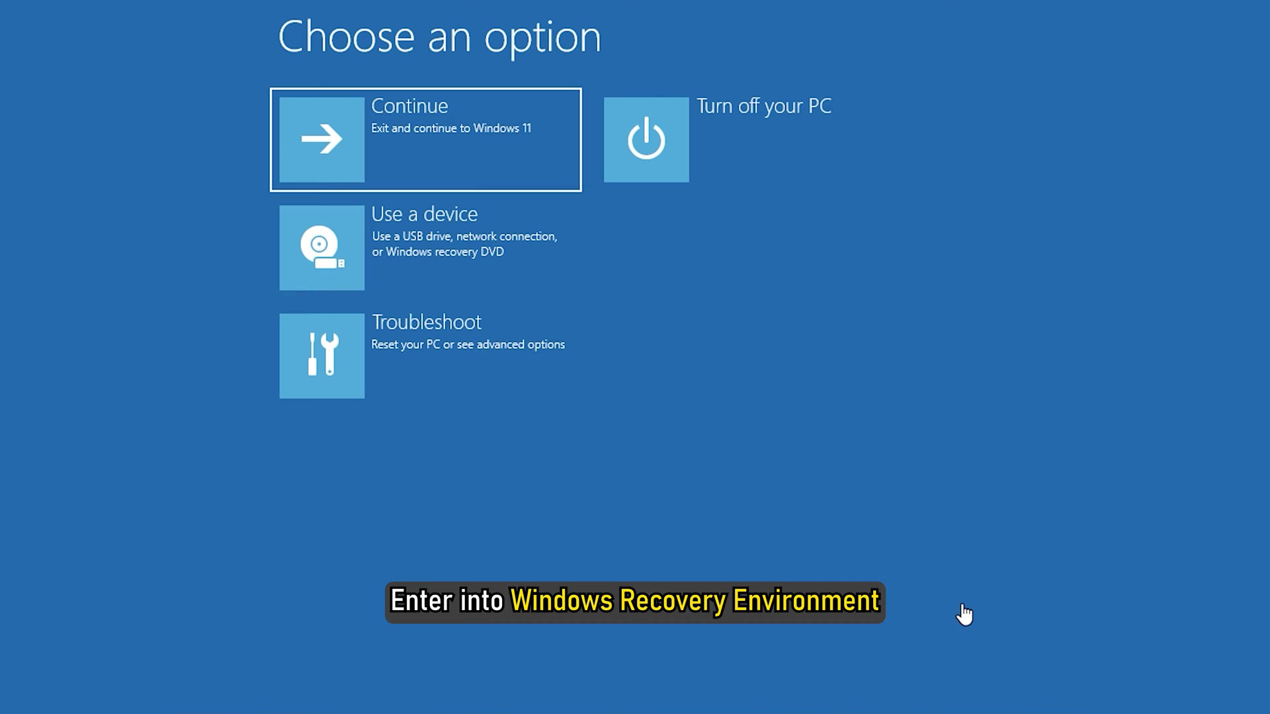
# Step: Open the recovery Command Prompt and run chkdsk C: /f /r /x, which finds no problems
pyautogui.click(438, 370)
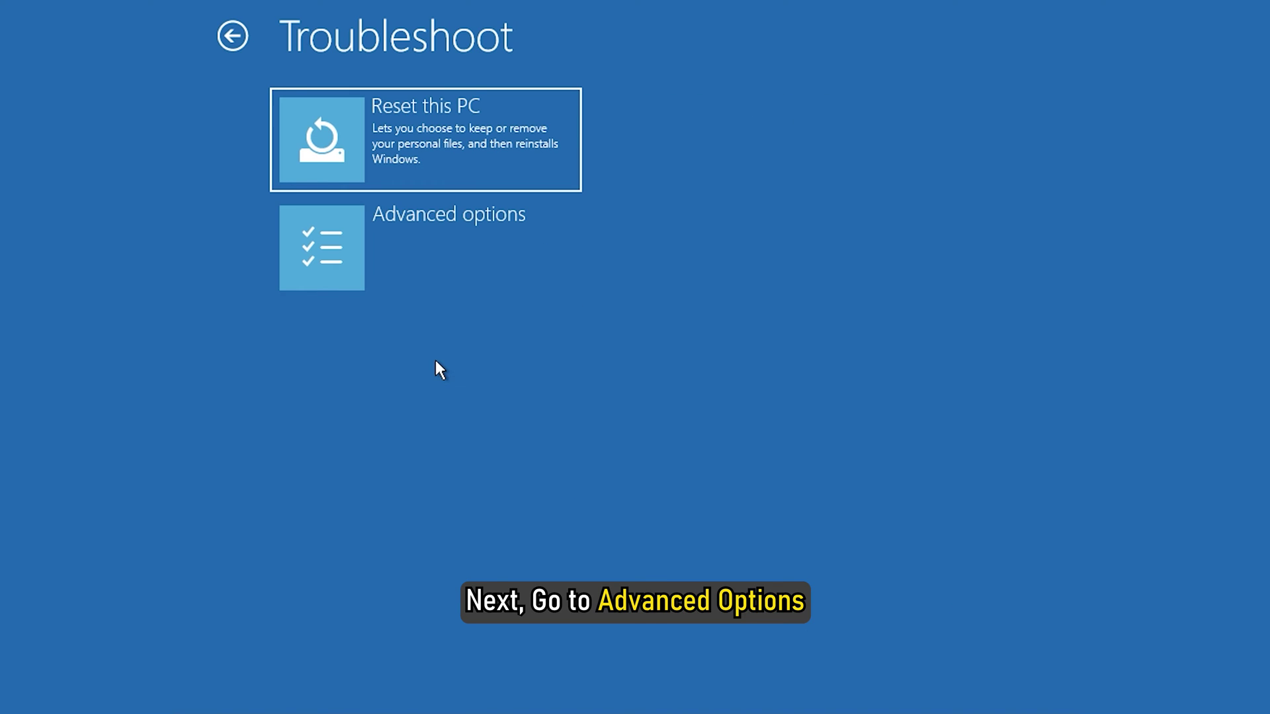
pyautogui.click(426, 255)
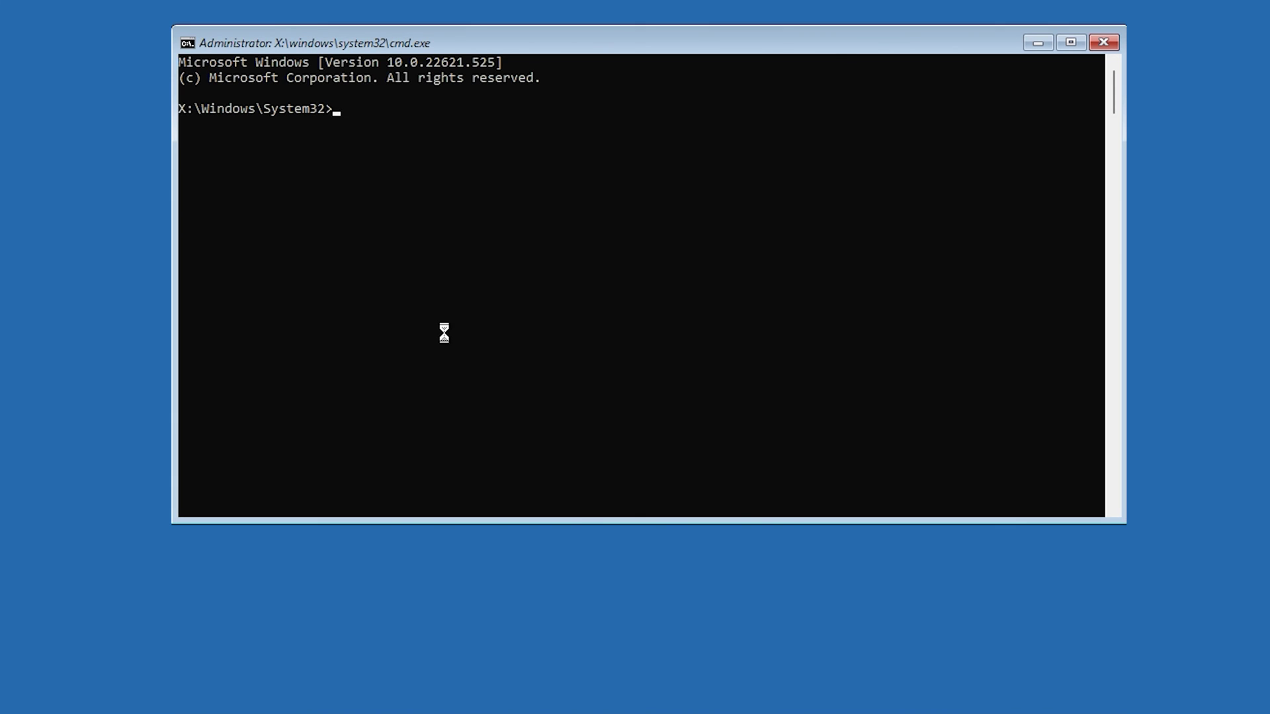
pyautogui.write('chkdsk C: /f /r /x')
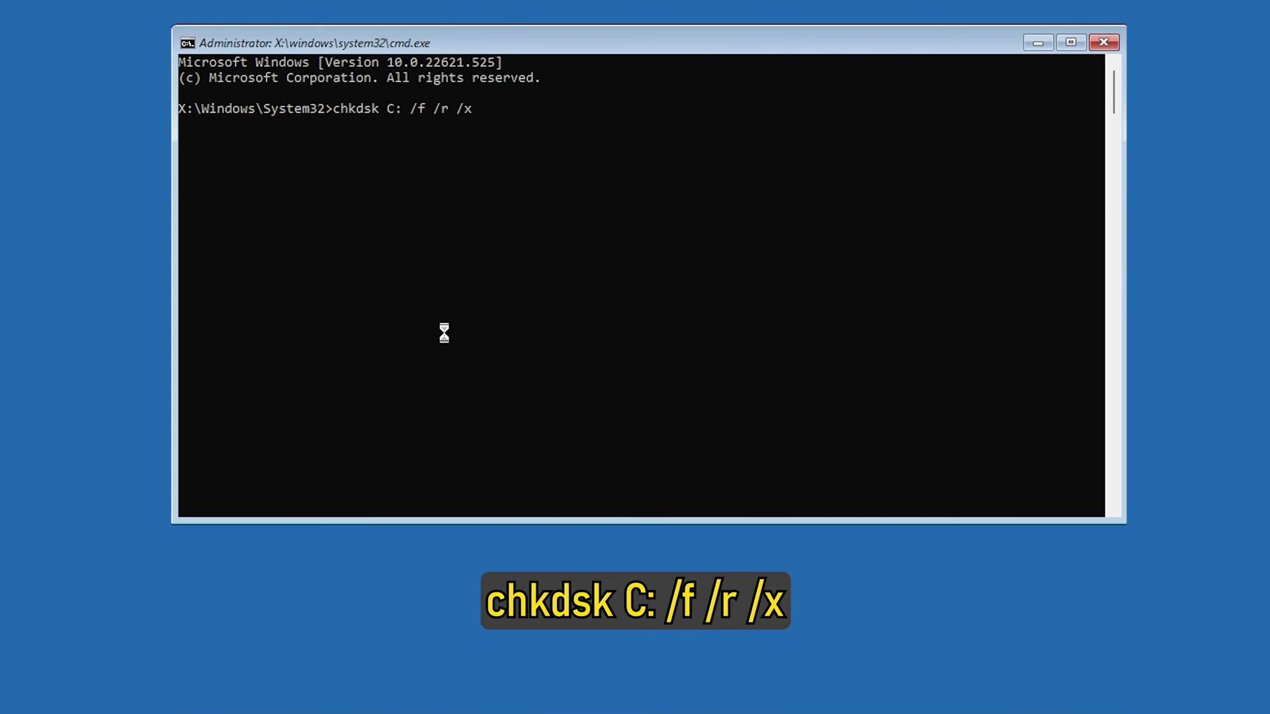
pyautogui.press('Return')
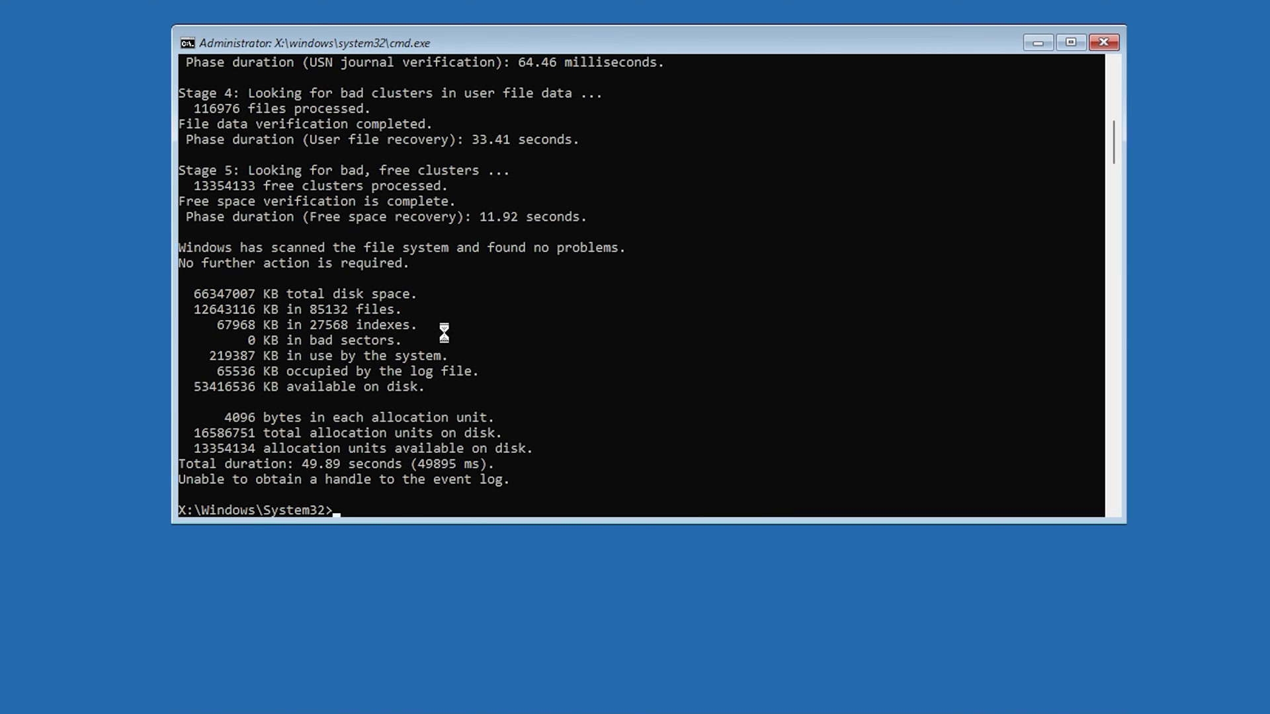
pyautogui.scroll(-4, 756, 293)
# Step: Run sfc /scannow to scan and repair corrupt system files
pyautogui.scroll(-2, 756, 293)
pyautogui.scroll(-1, 756, 293)
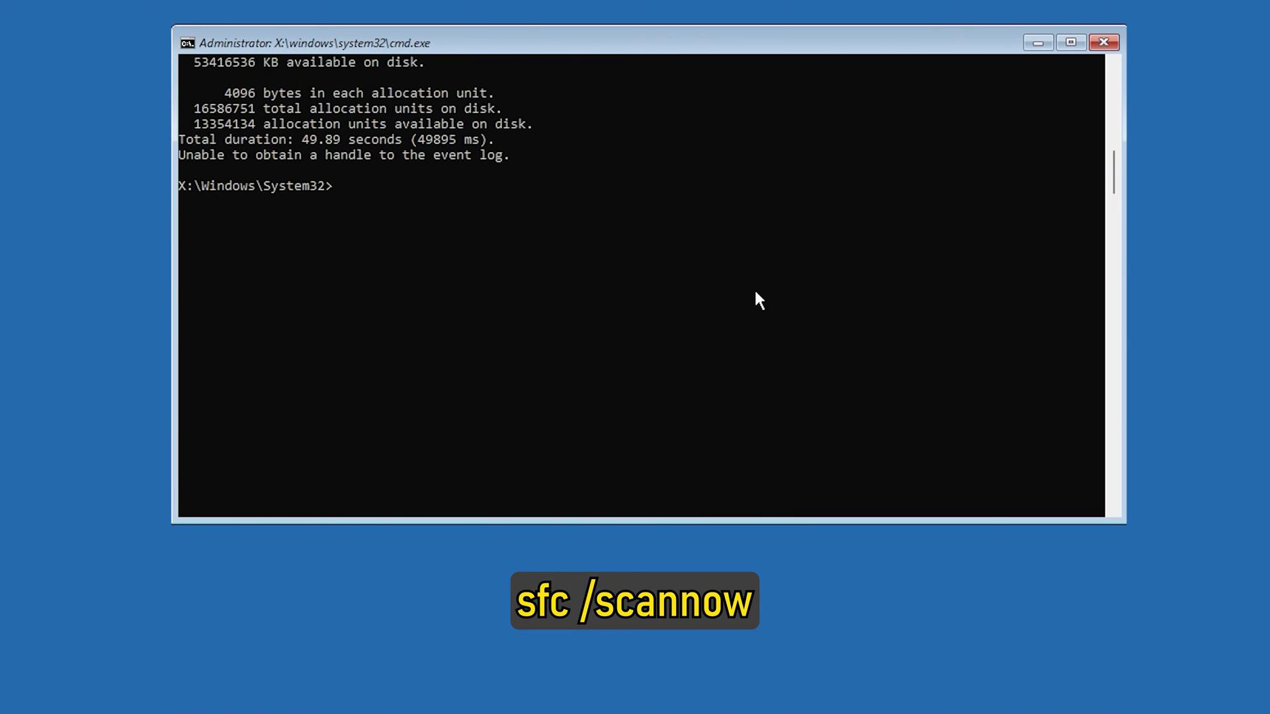
pyautogui.write('sfc /sca')
pyautogui.write('nnow')
pyautogui.press('Return')
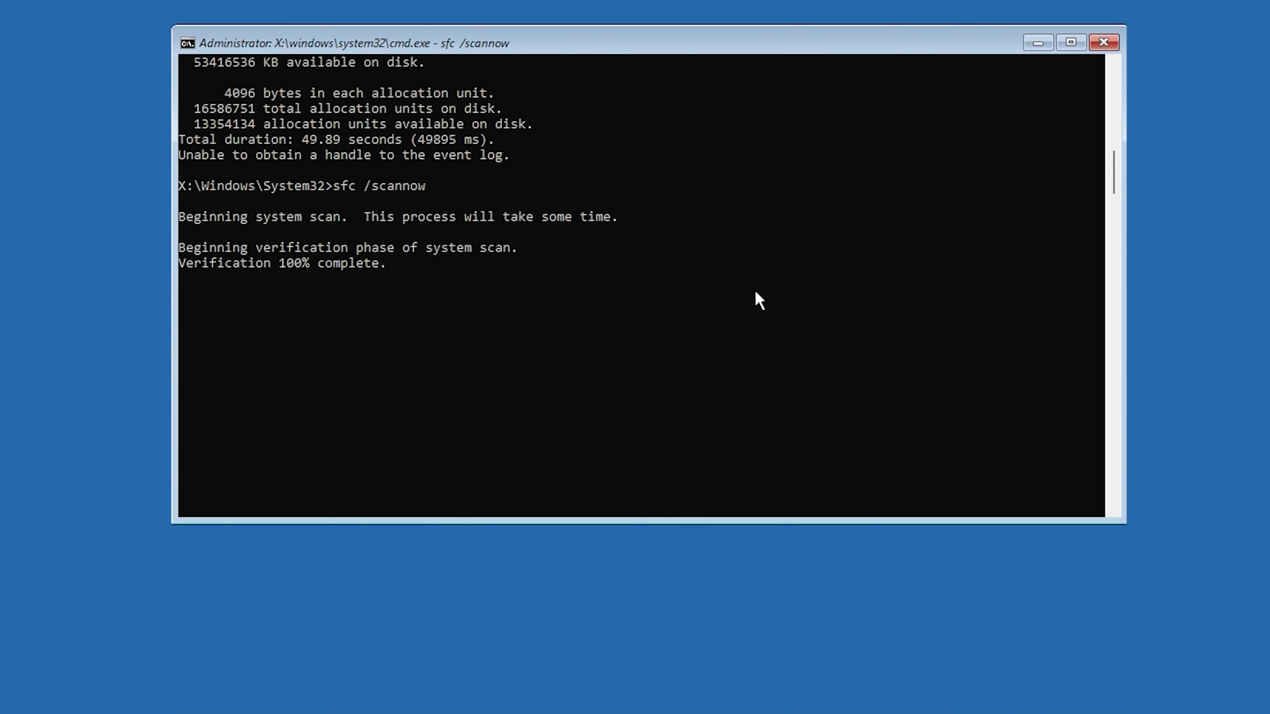
# Step: Run DISM /Online /Cleanup-Image with /ScanHealth and /CheckHealth, reporting the store repairable
pyautogui.scroll(-1, 759, 300)
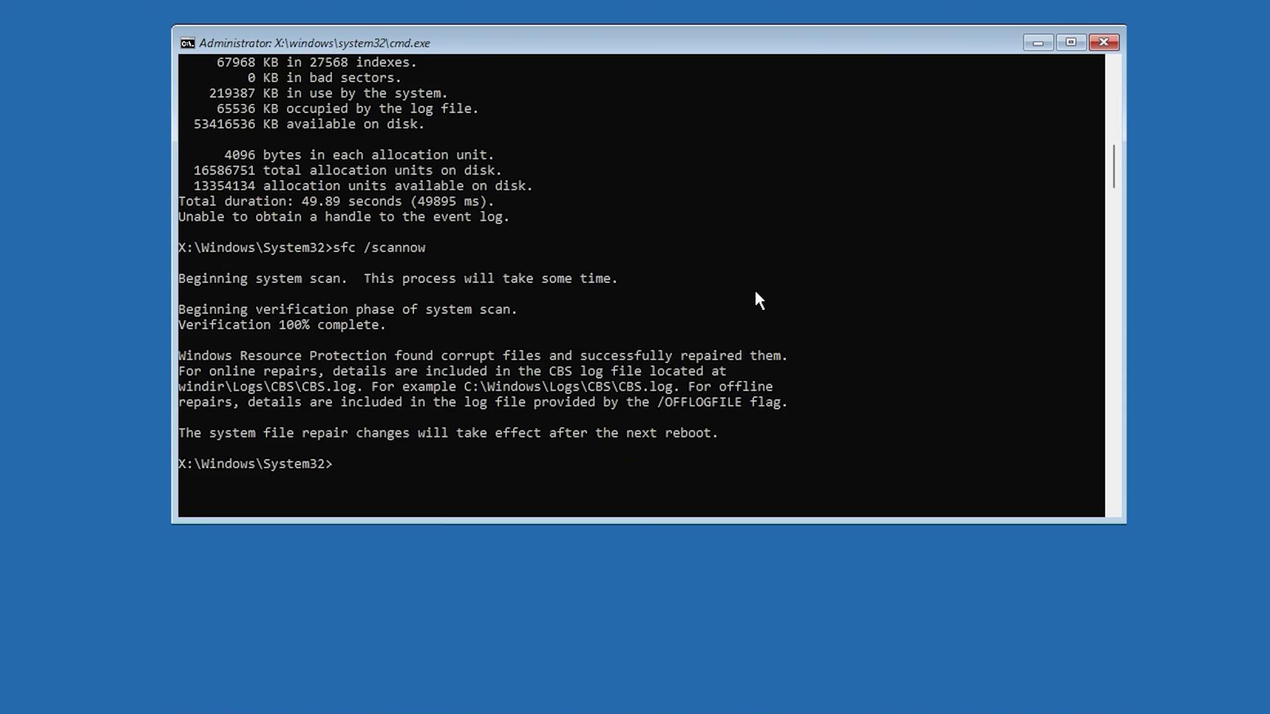
pyautogui.scroll(-6, 758, 300)
pyautogui.write('Dism /onl')
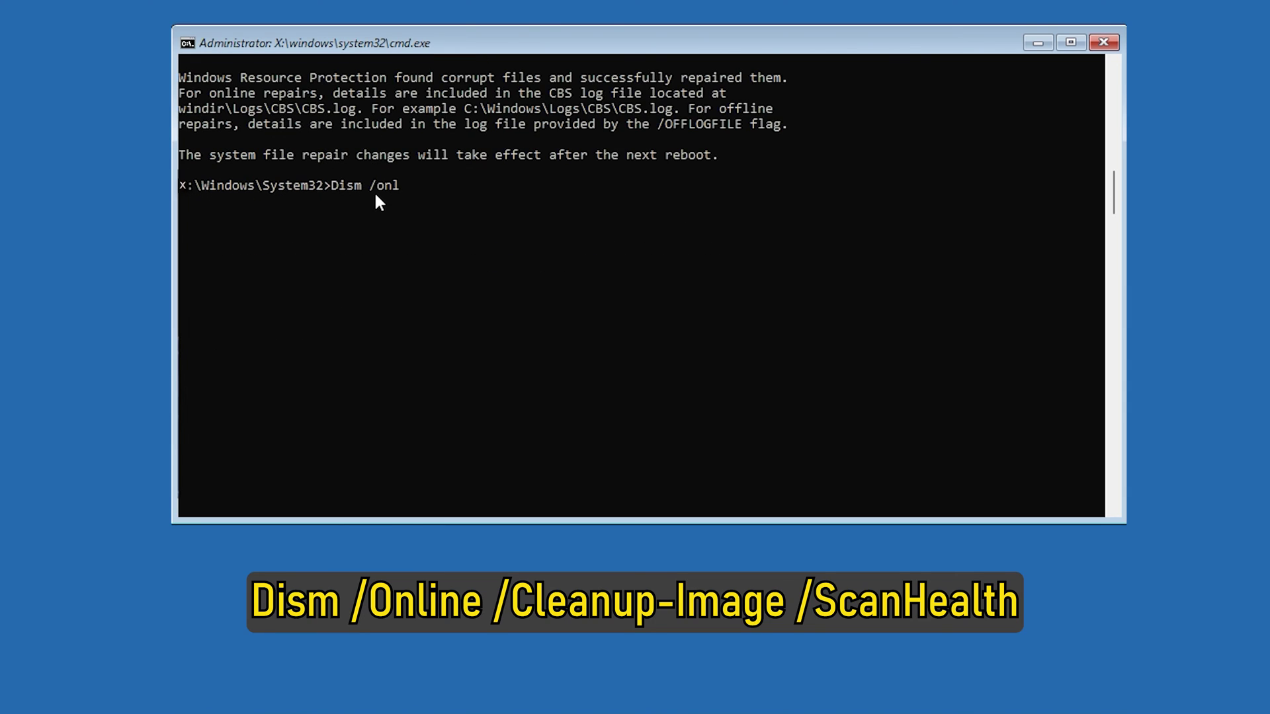
pyautogui.write('ine /Cleanup')
pyautogui.write('-image /scan')
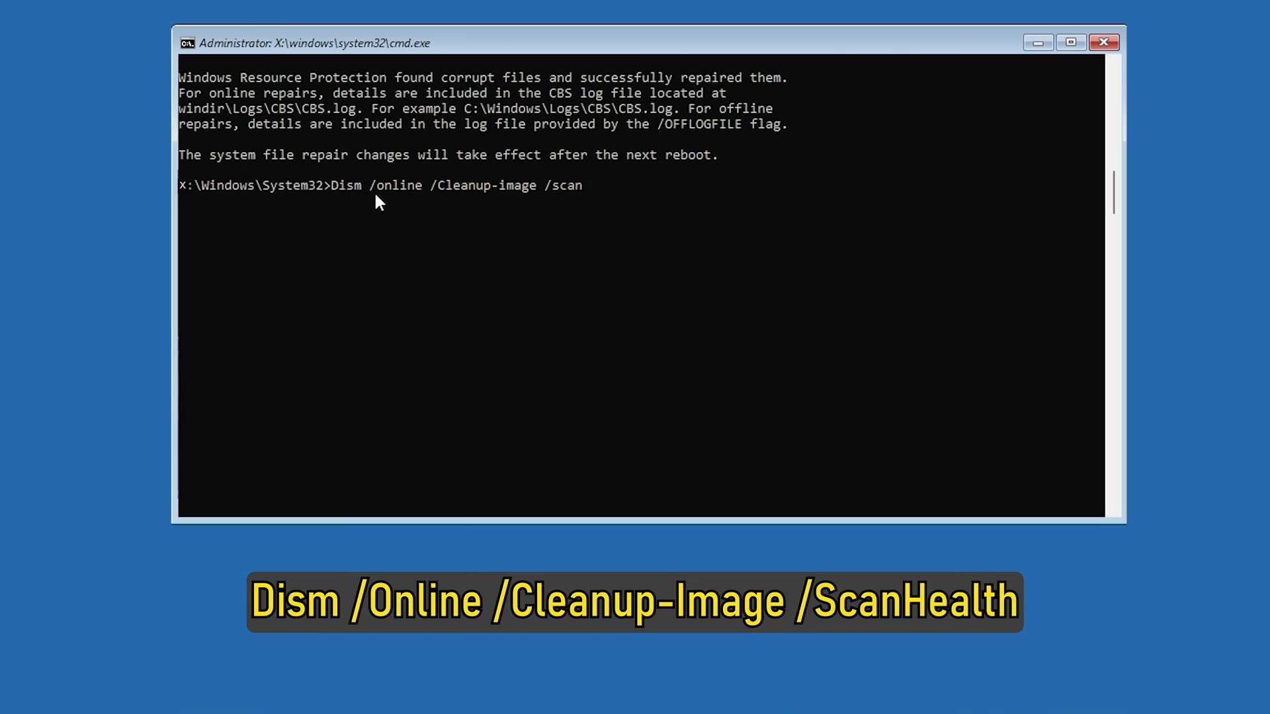
pyautogui.write('health')
pyautogui.press('Return')
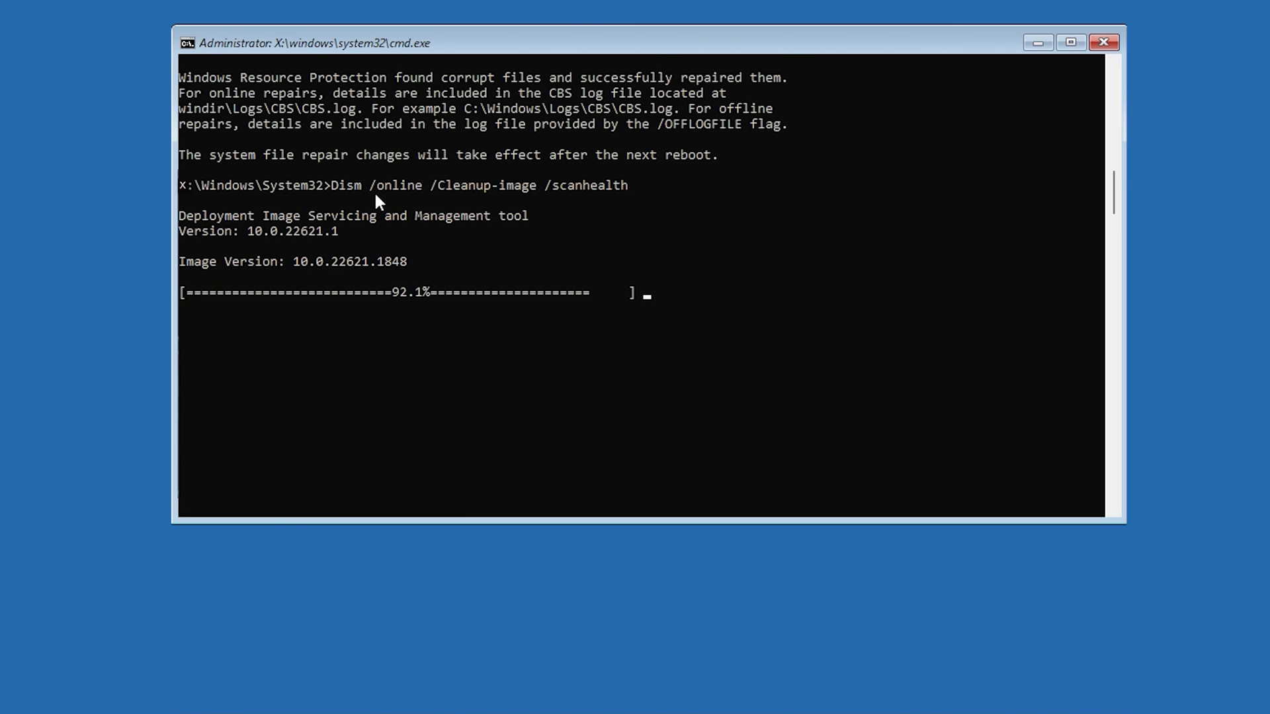
pyautogui.write('dism')
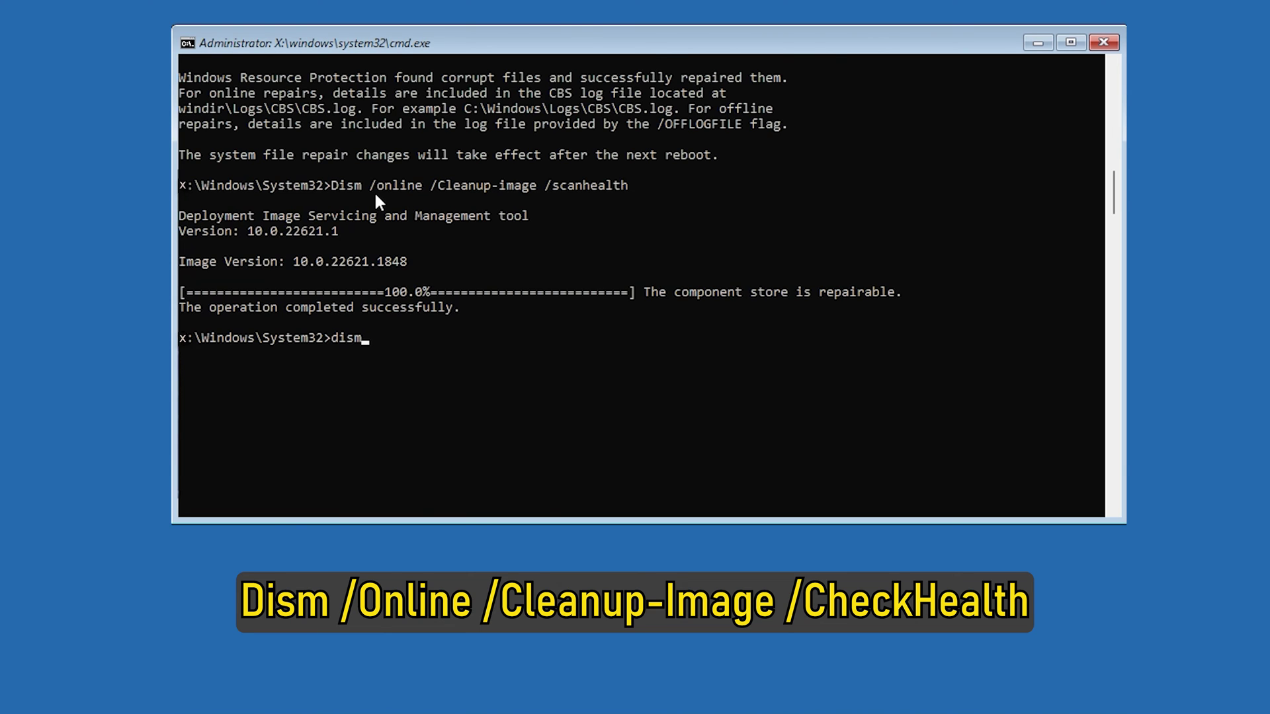
pyautogui.write(' /online /clean-up')
pyautogui.press('BackSpace')
pyautogui.press('BackSpace')
pyautogui.press('BackSpace')
pyautogui.write('up-image /')
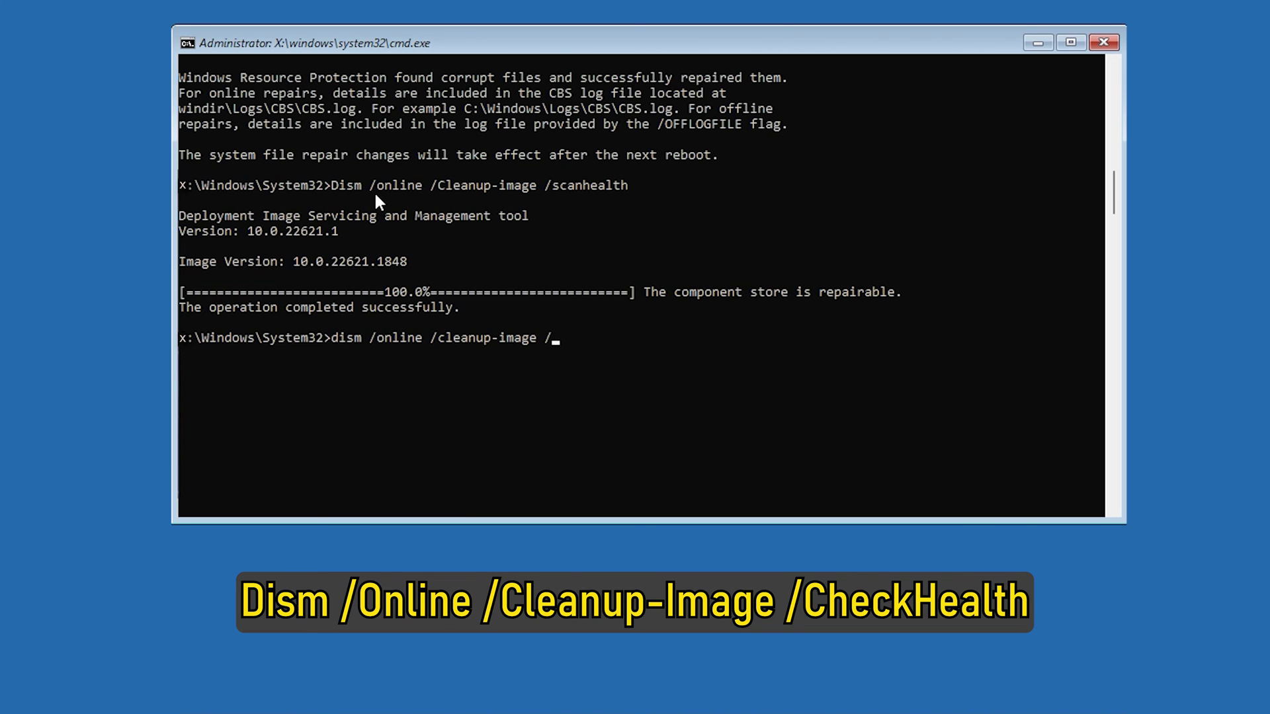
pyautogui.write('checkhealth')
pyautogui.press('Return')
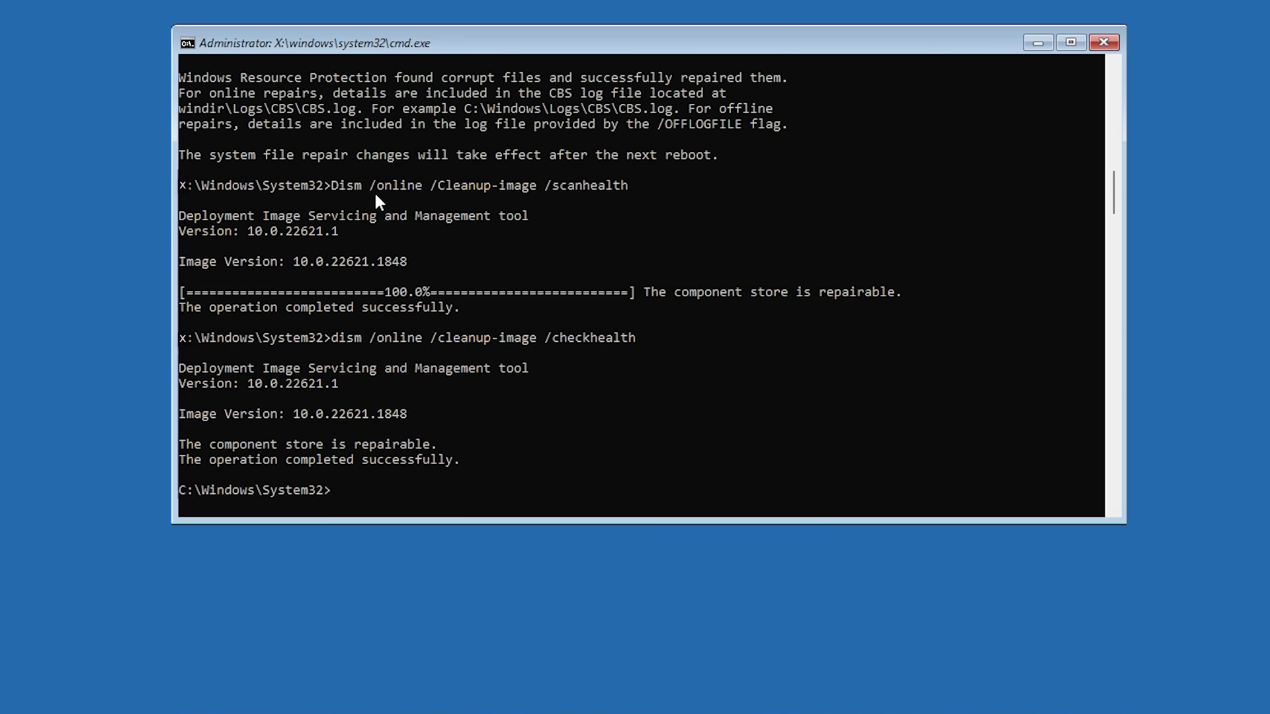
# Step: Run dism /online /cleanup-image /restorehealth to repair the Windows image
pyautogui.write('dis')
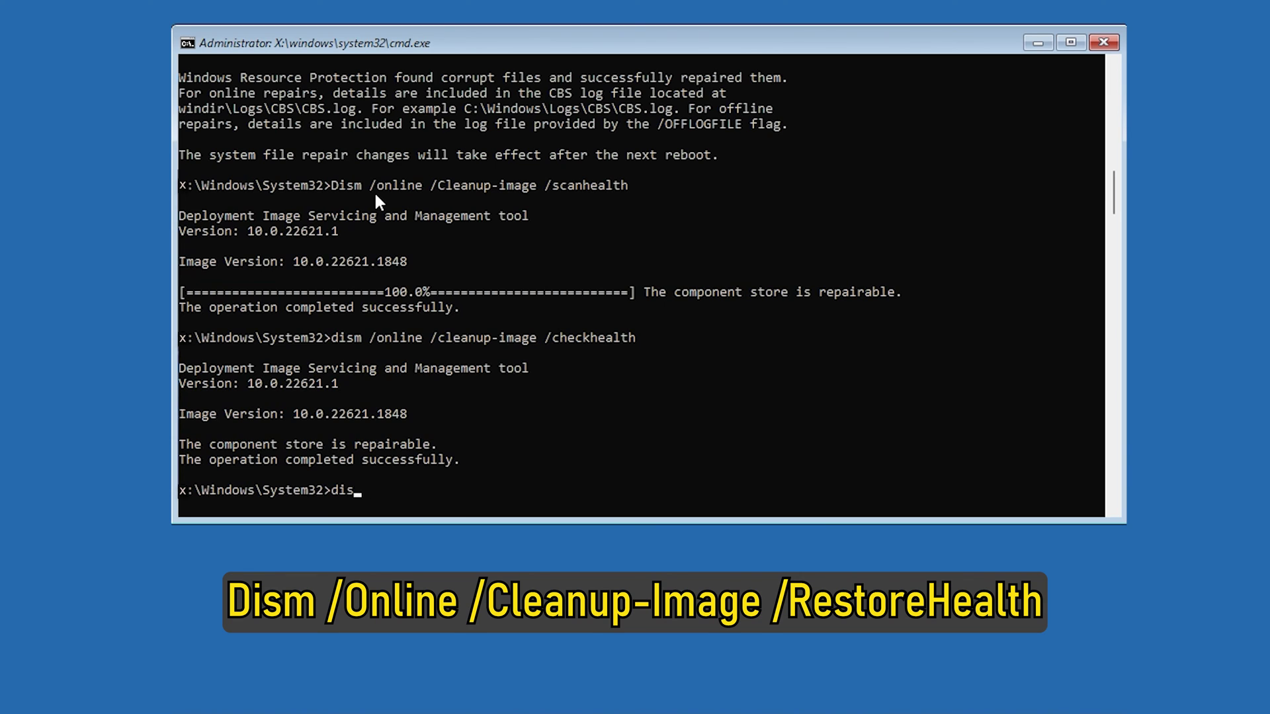
pyautogui.write('m /online /')
pyautogui.write('cleanup-image')
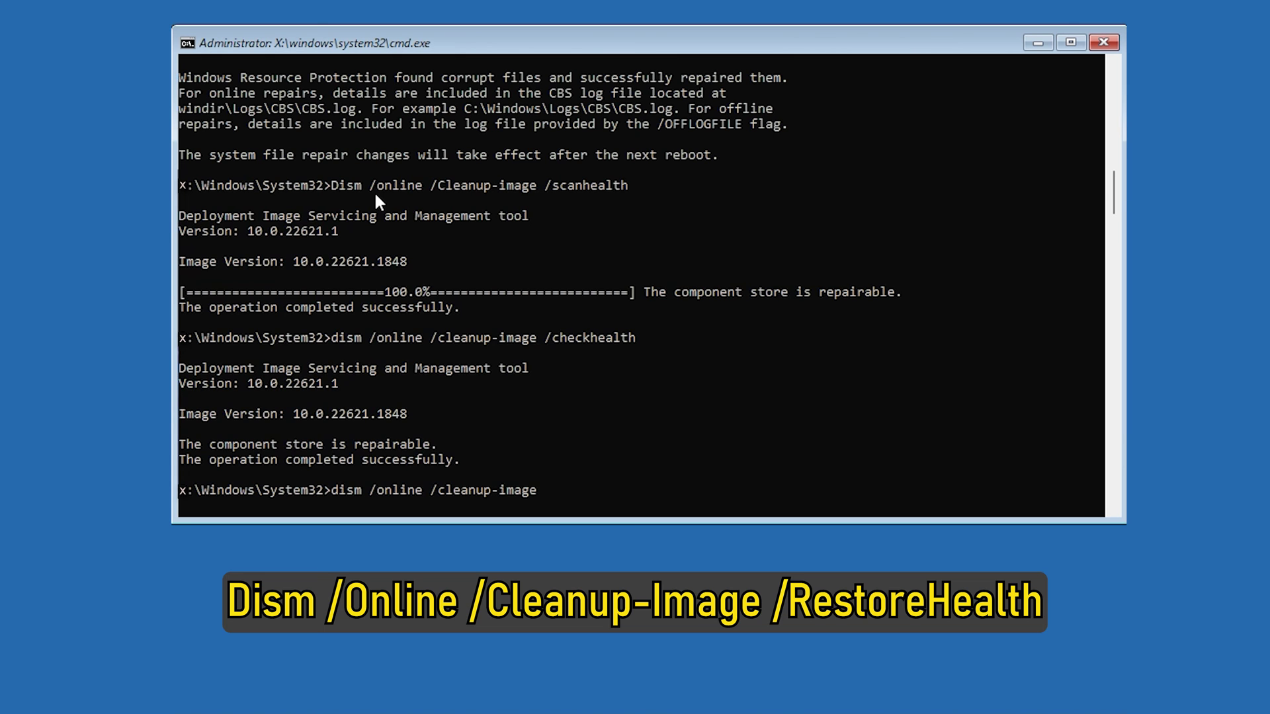
pyautogui.write(' /restorehealth')
pyautogui.press('Return')
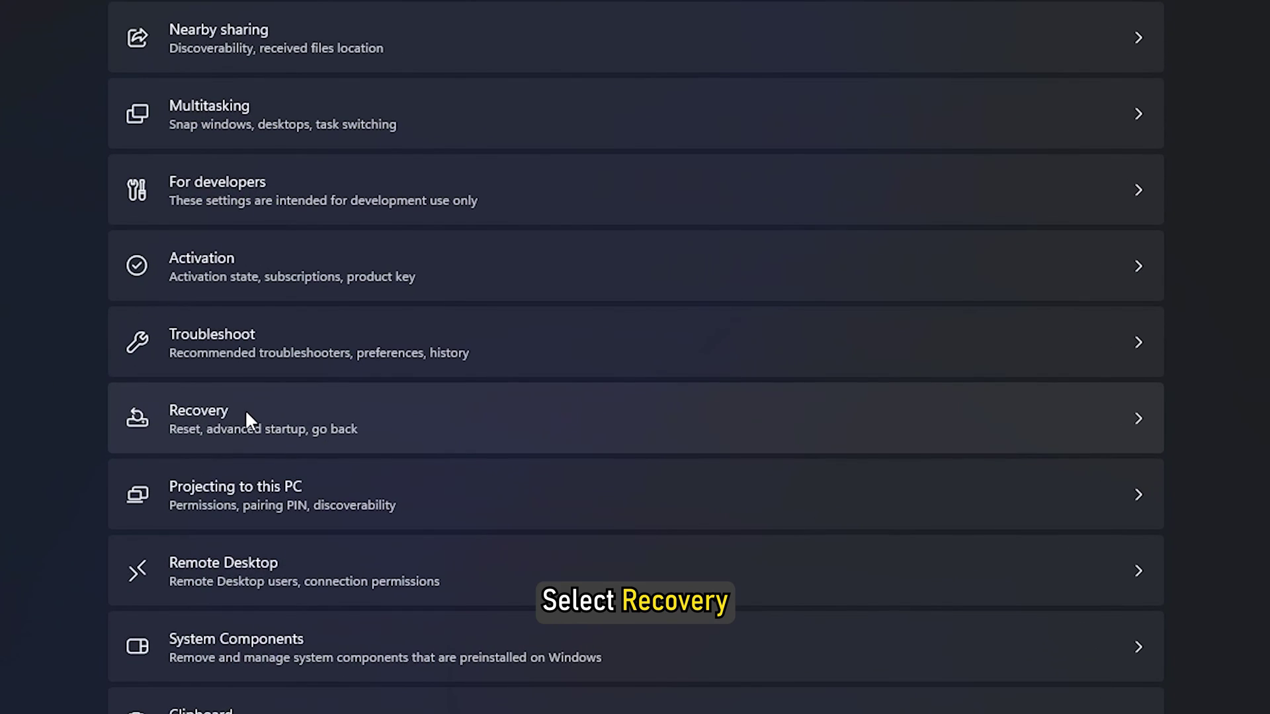
# Step: Go to Recovery settings and start Reset this PC
pyautogui.click(246, 412)
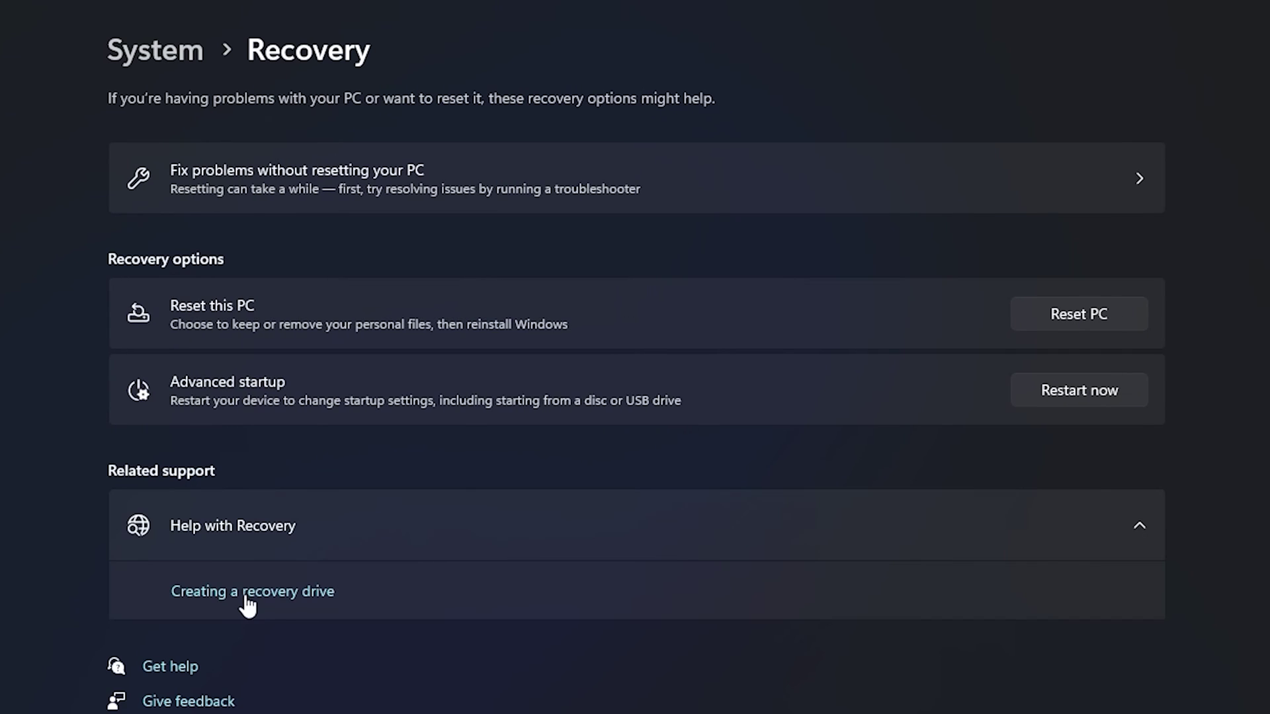
pyautogui.click(1117, 328)
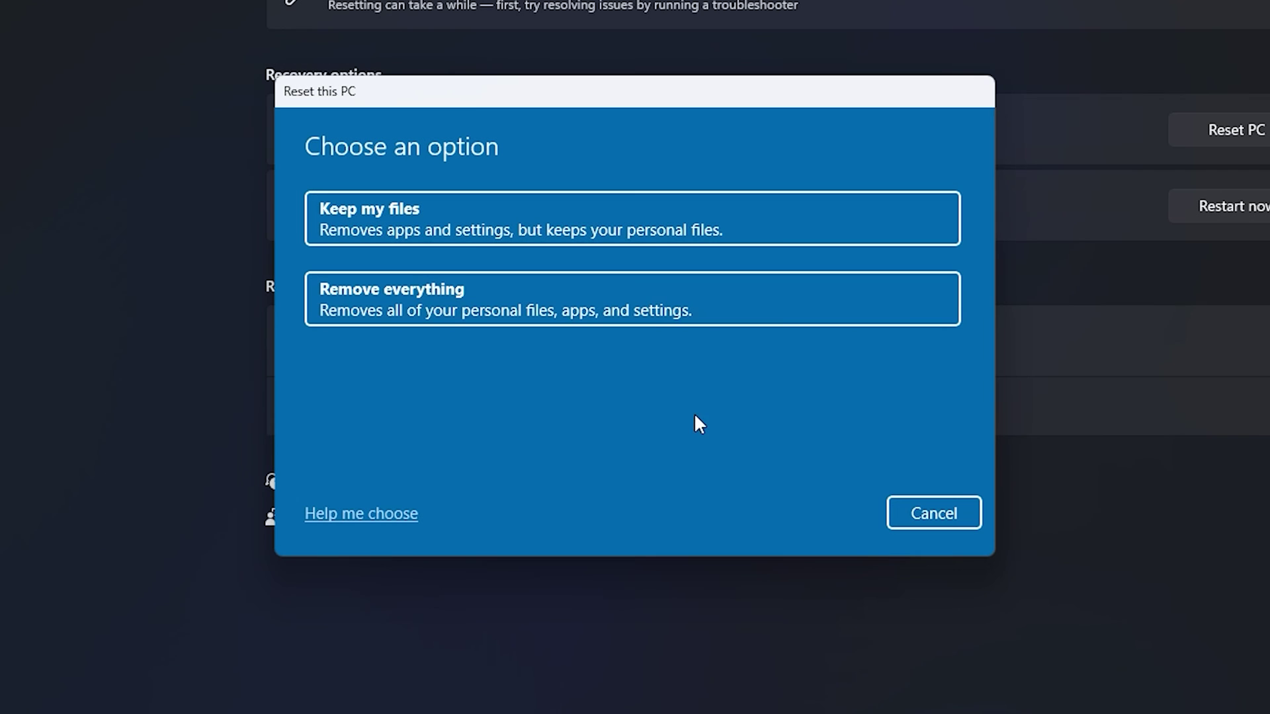
# Step: Choose Keep my files and confirm the reset, which starts downloading Windows
pyautogui.click(431, 211)
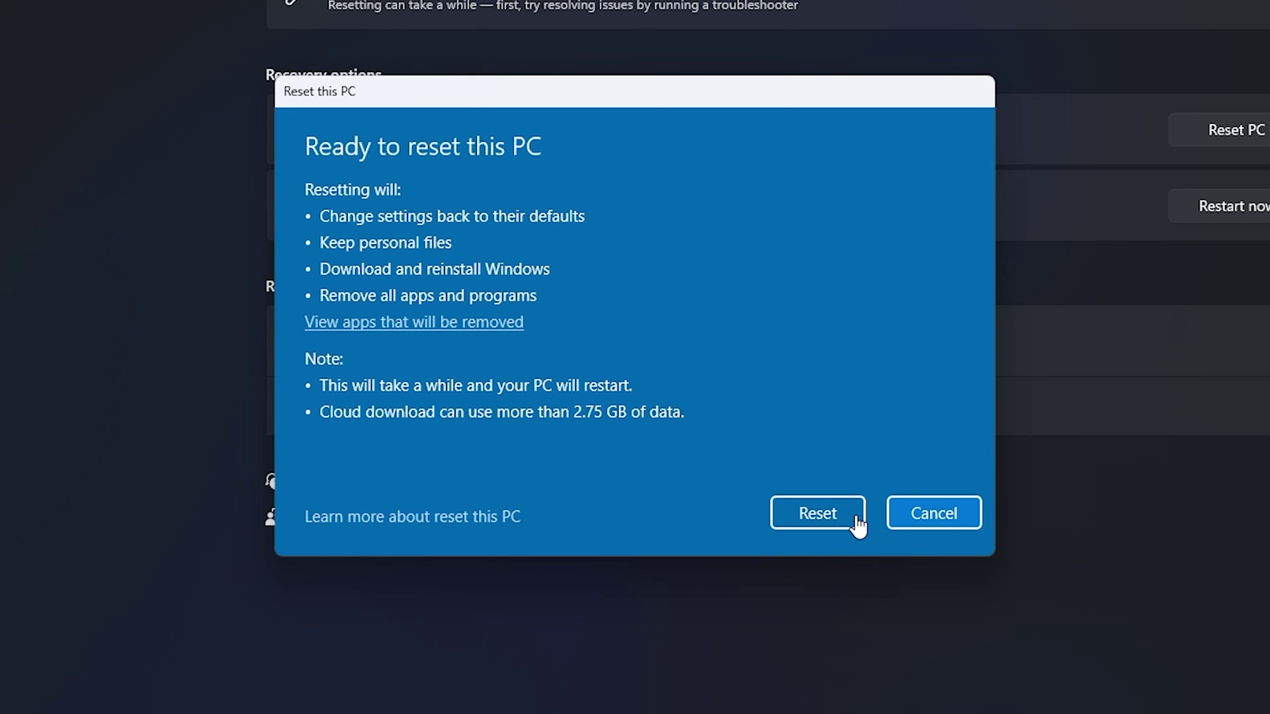
pyautogui.click(818, 514)
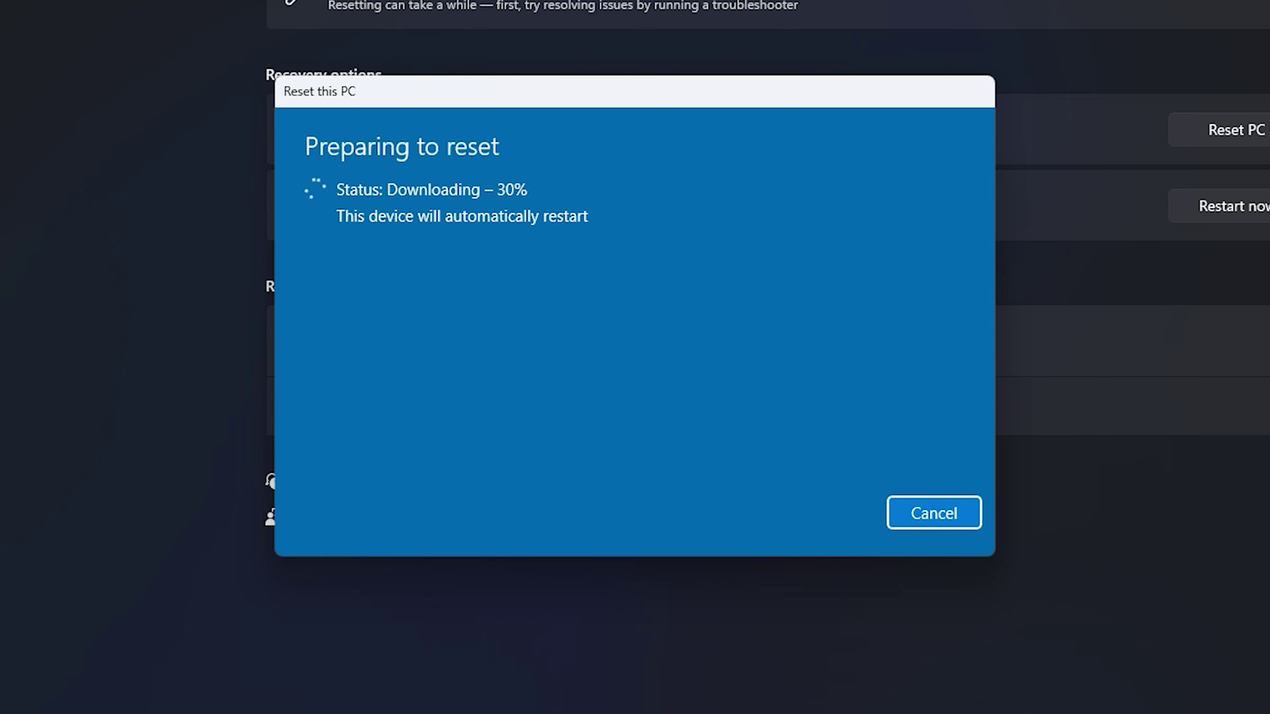